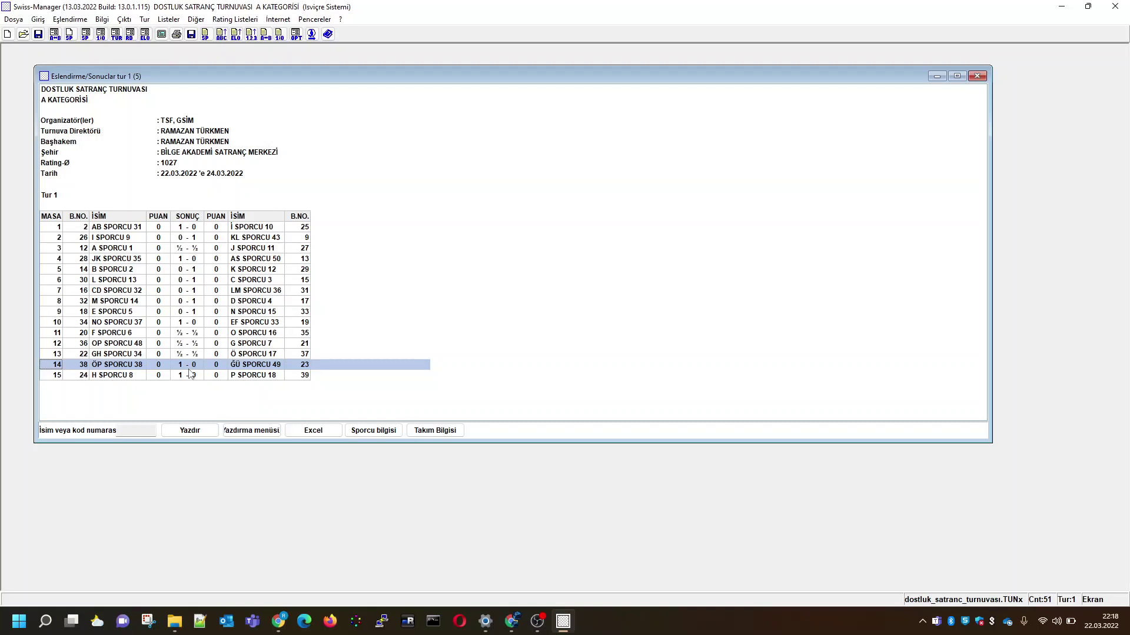
- Close the round 1 pairings and results list
click(276, 21)
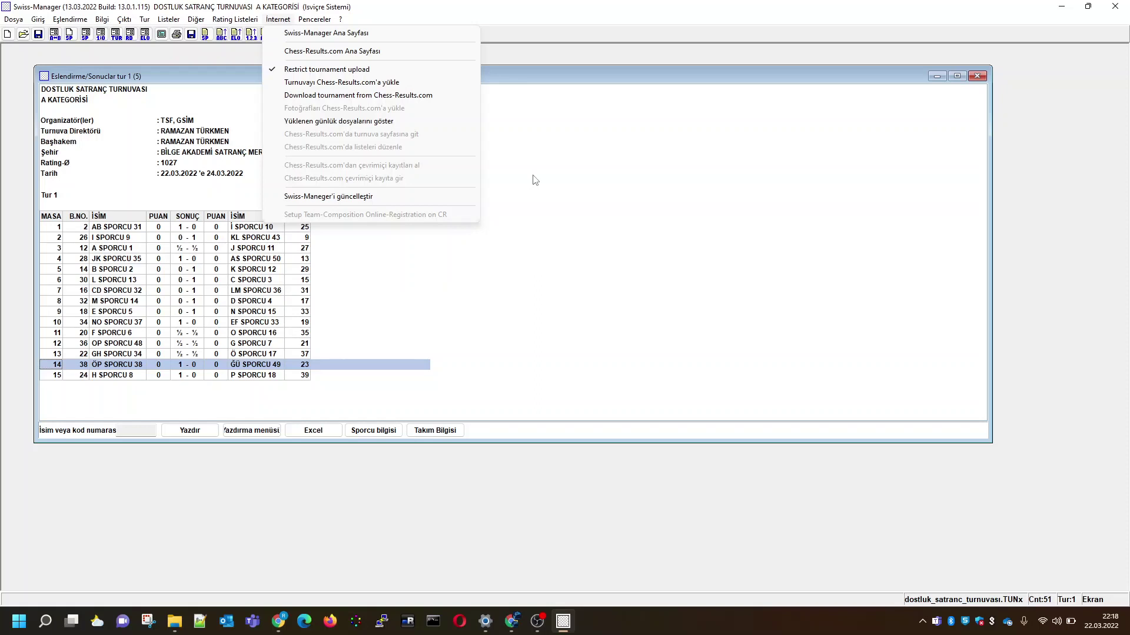
click(560, 183)
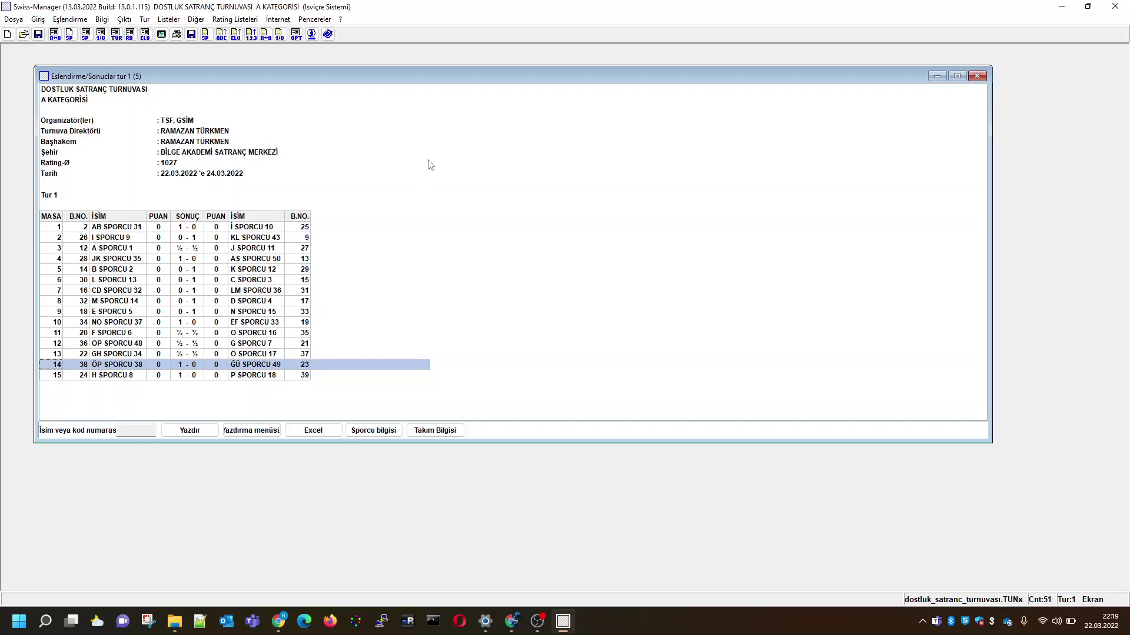
click(978, 76)
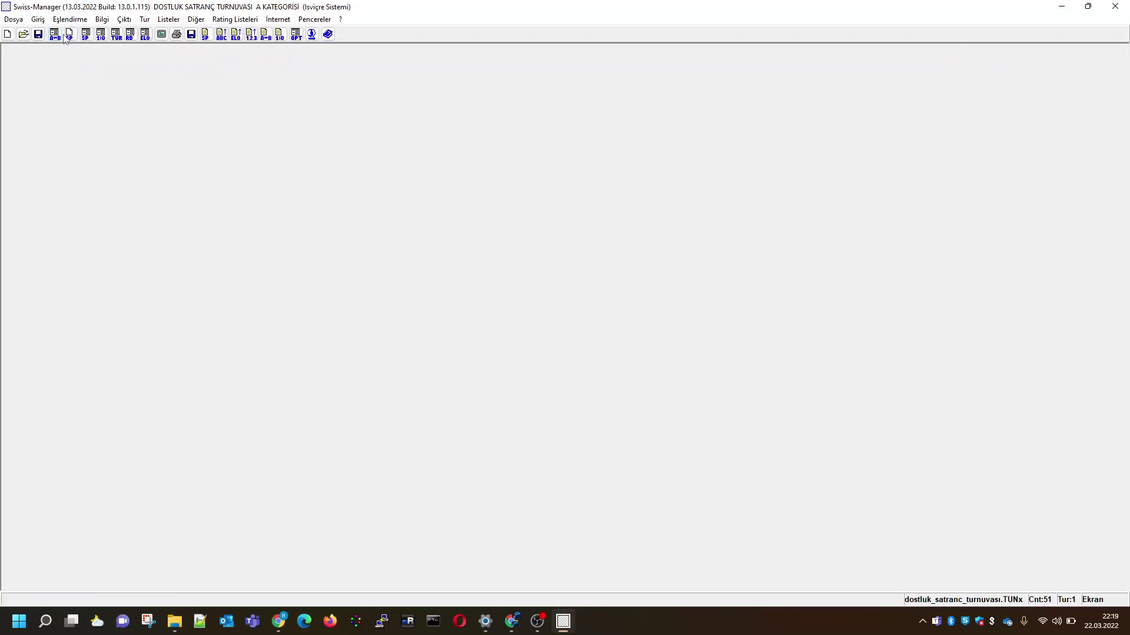
- Examine the tournament's full player data table down to its last entry and close it
click(87, 38)
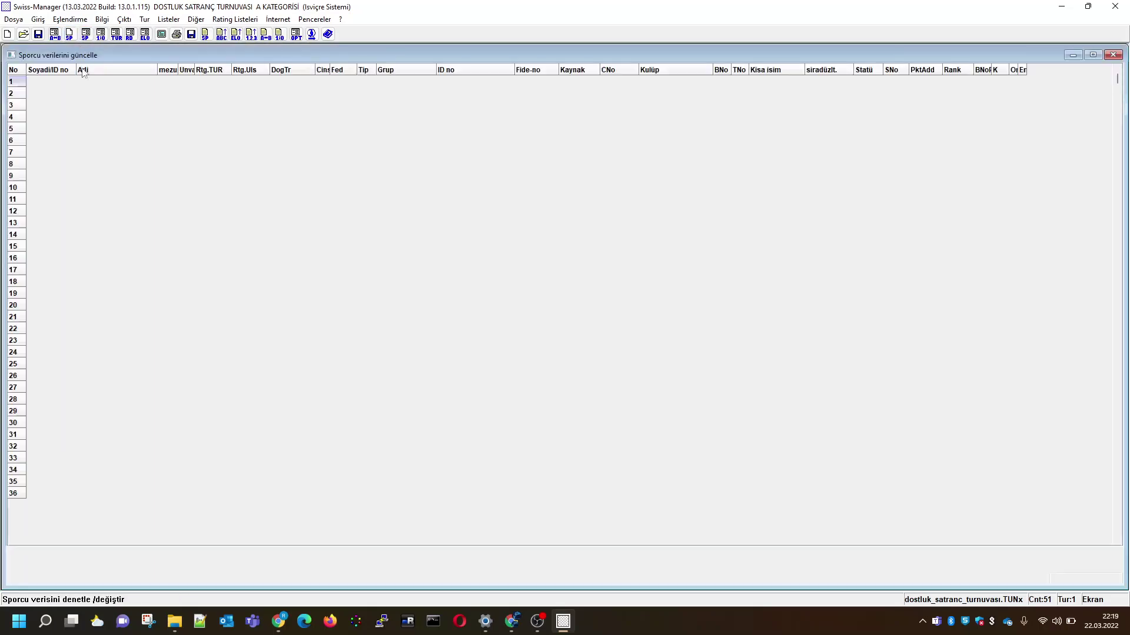
scroll(88, 464, down, 15)
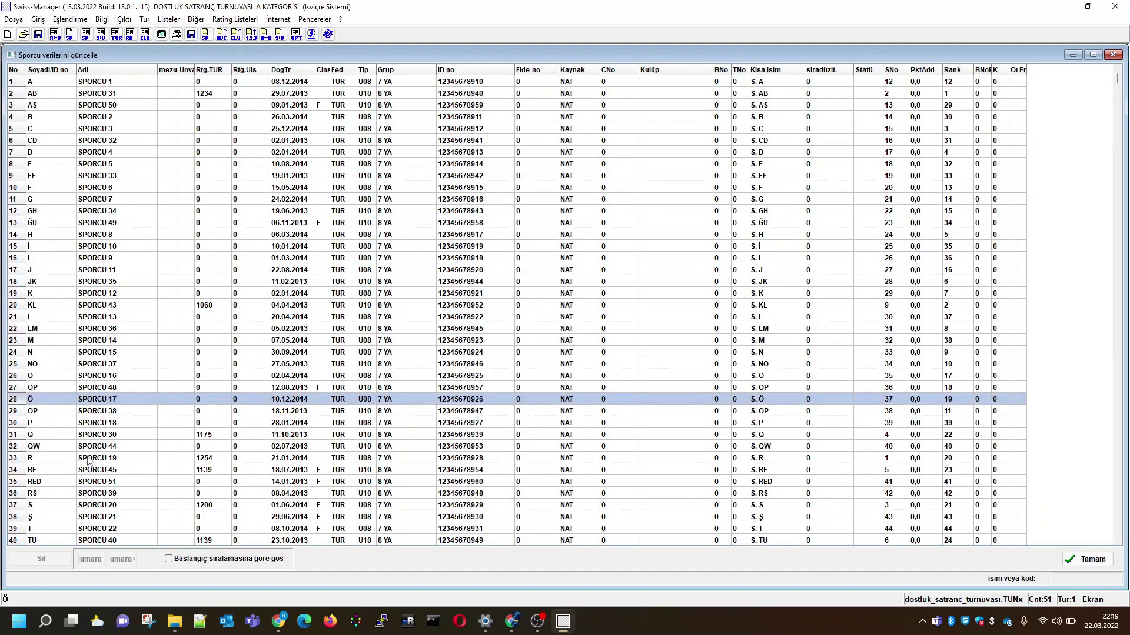
scroll(29, 485, down, 2)
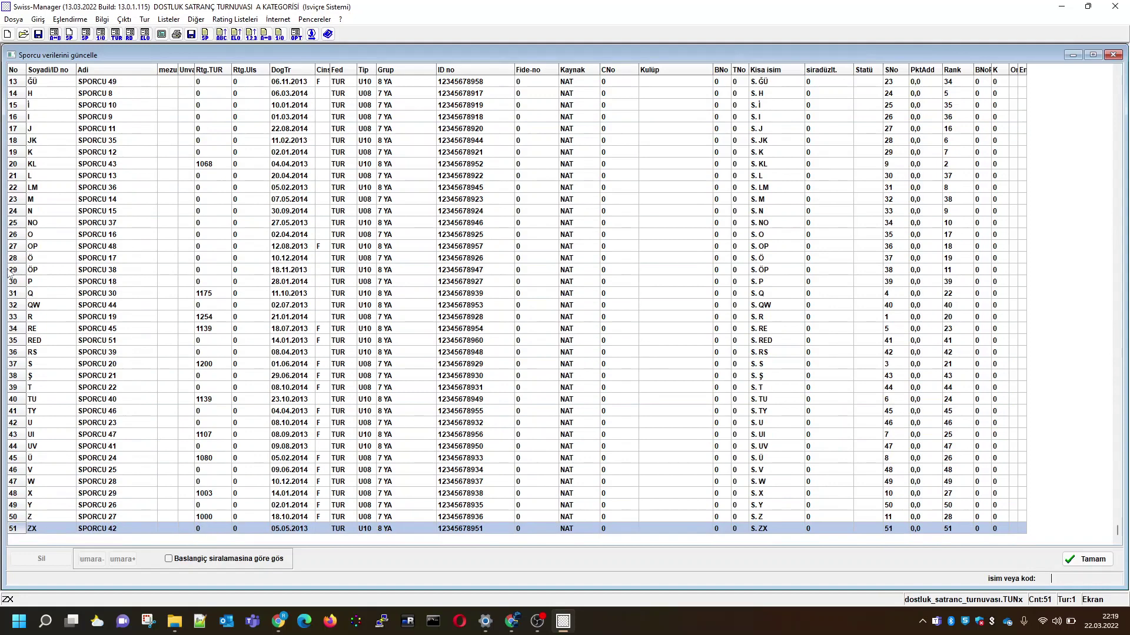
click(13, 294)
click(1112, 54)
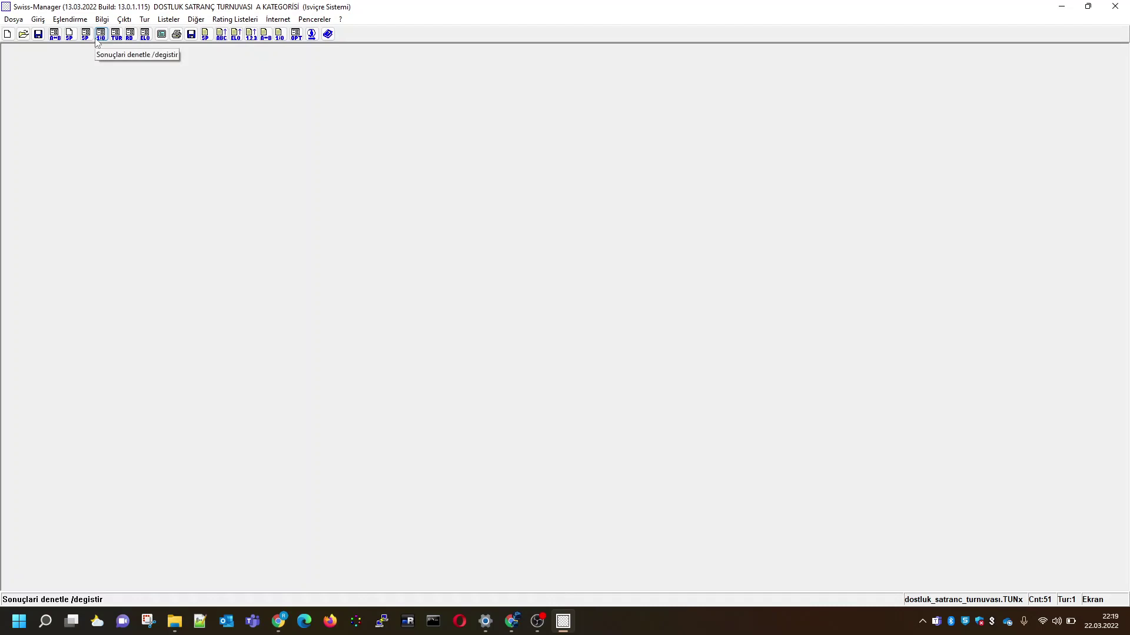
- In the excluded players list, mark Q SPORCU 30 as paired for rounds 2 to 6 and confirm
click(78, 22)
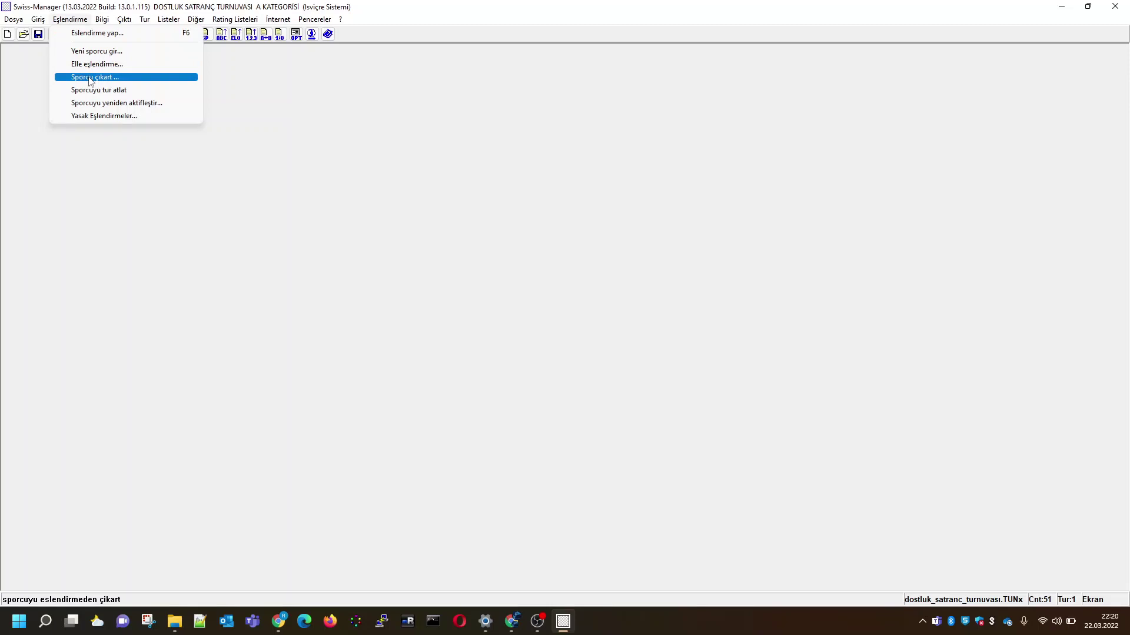
click(90, 79)
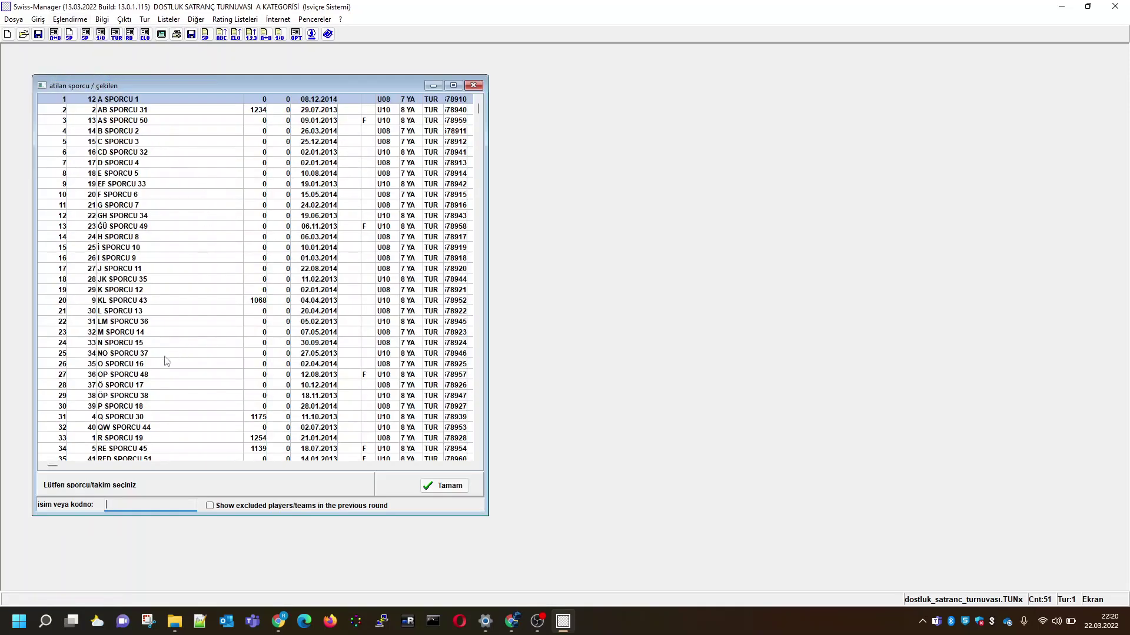
double_click(63, 418)
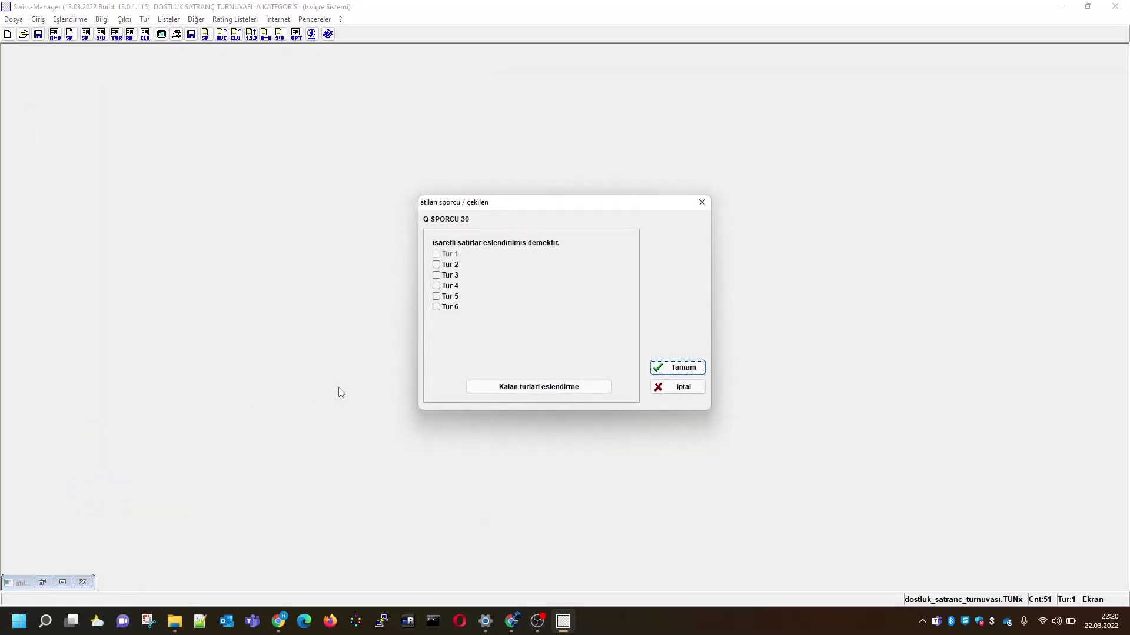
click(437, 265)
click(437, 276)
click(436, 286)
click(437, 297)
click(436, 307)
click(675, 370)
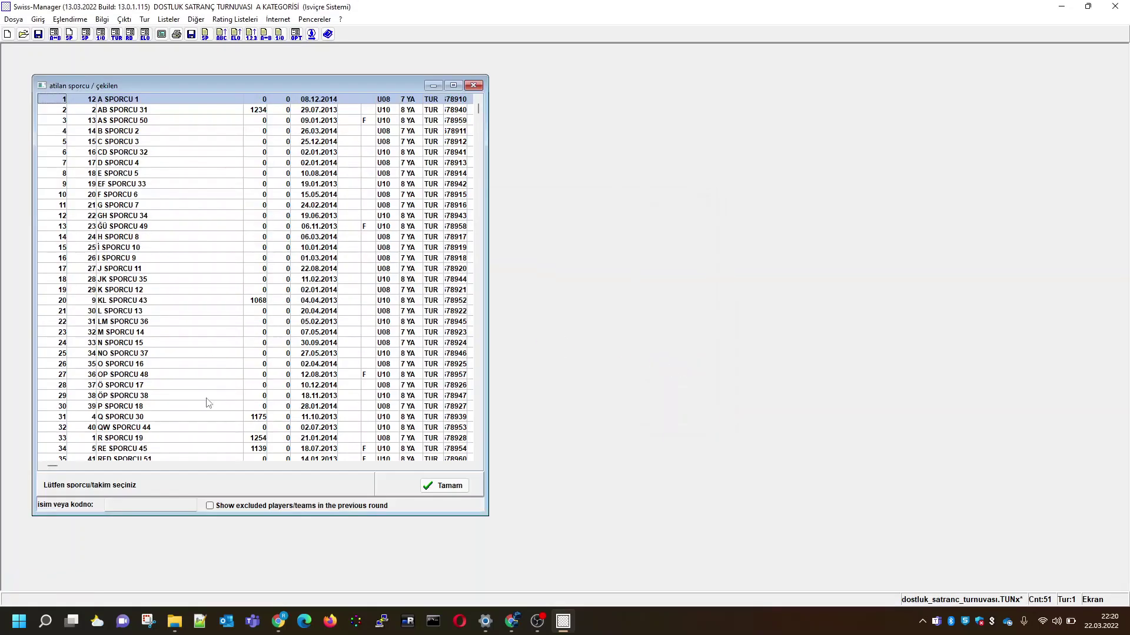
- Mark QW SPORCU 44 as paired for rounds 2 to 6 and confirm
double_click(62, 431)
click(449, 266)
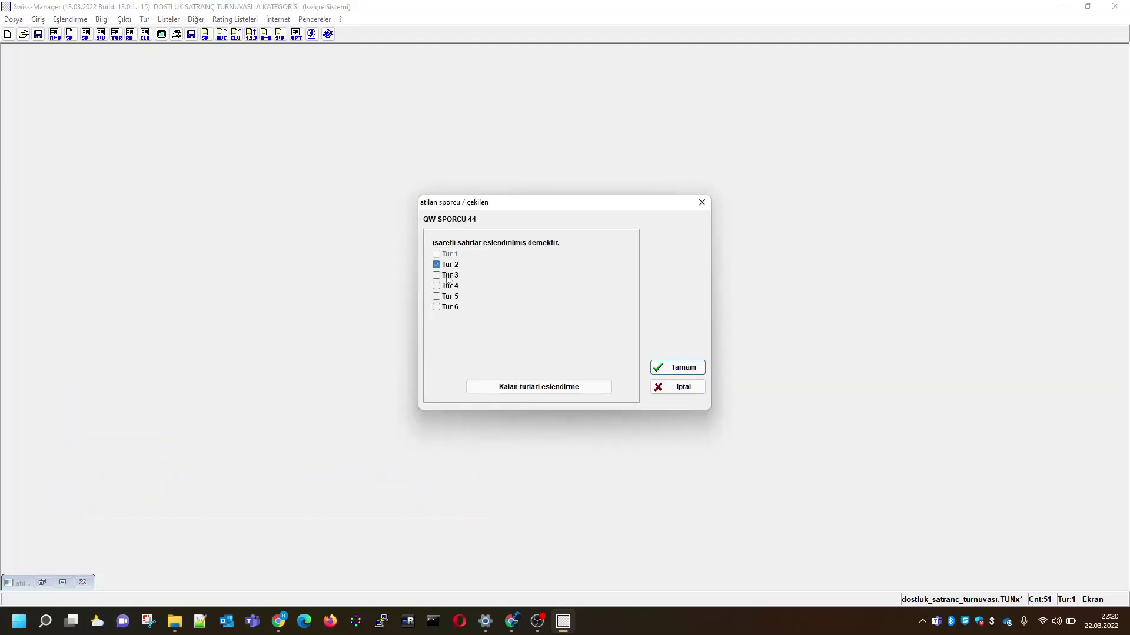
click(448, 276)
click(449, 287)
click(449, 297)
click(449, 307)
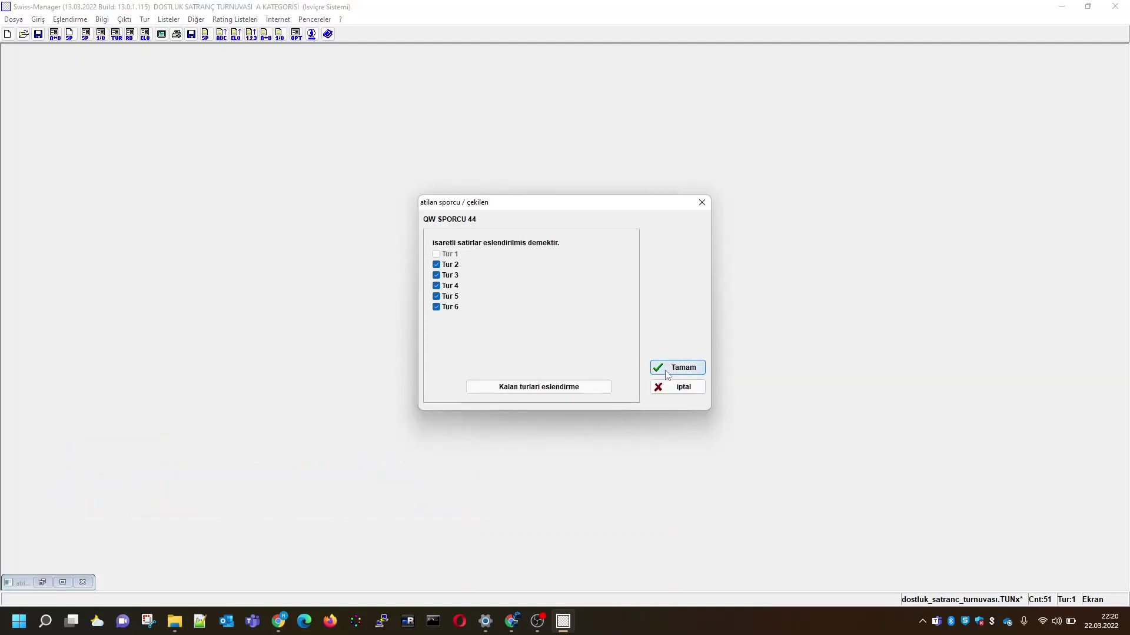
click(667, 371)
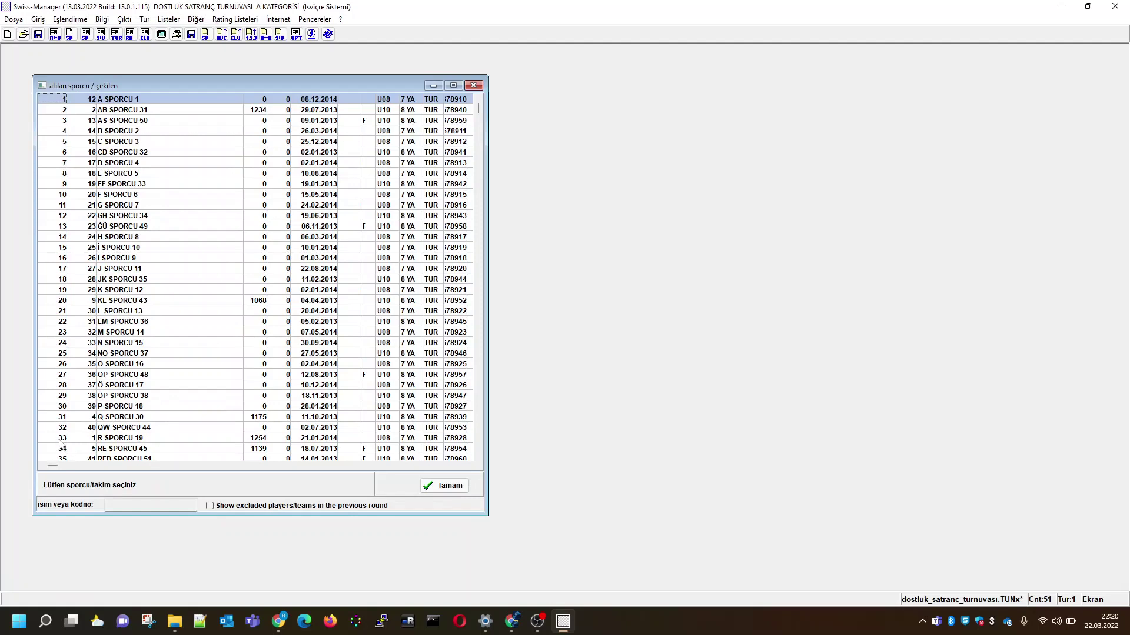
- Mark R SPORCU 19 as paired for rounds 2 to 6, close the player list and save the tournament
double_click(60, 441)
click(449, 265)
click(451, 276)
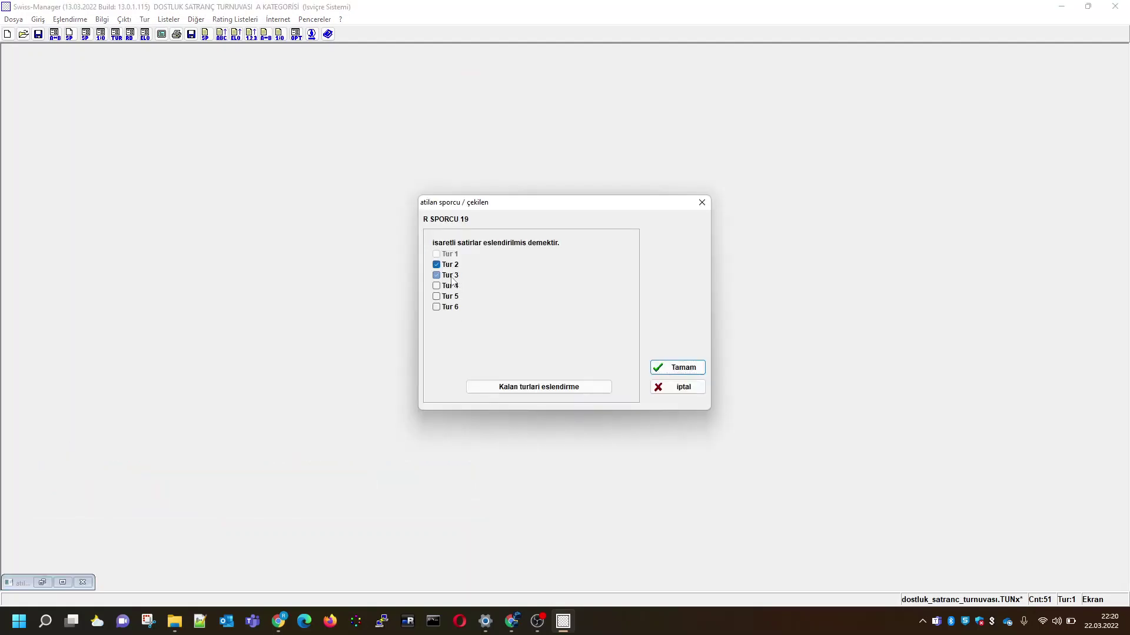
click(449, 286)
click(449, 297)
click(449, 308)
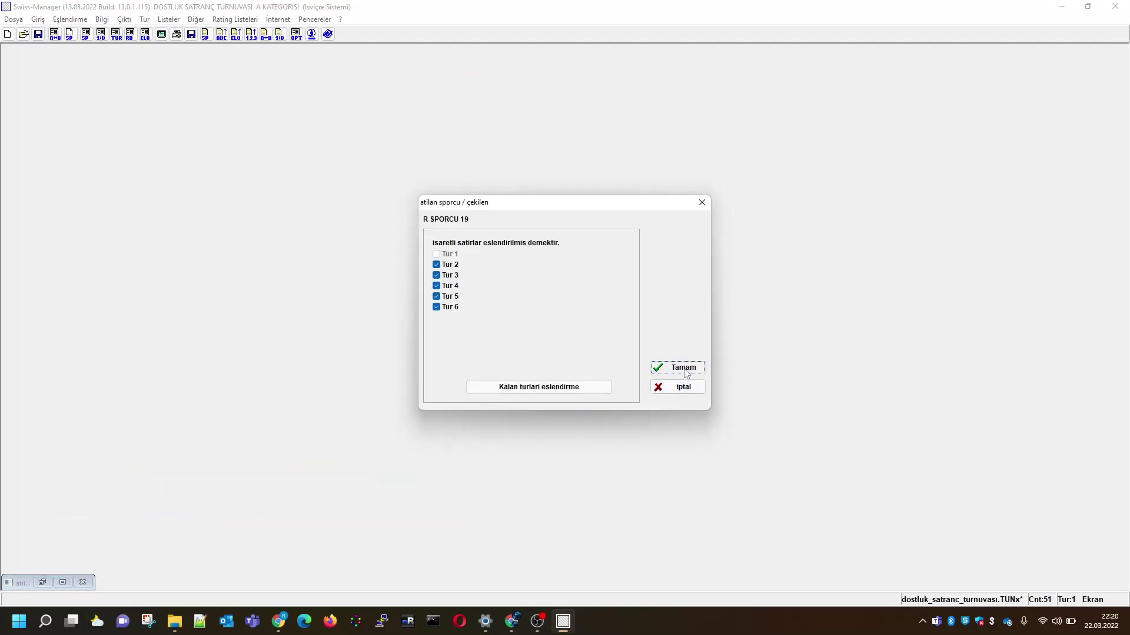
click(686, 370)
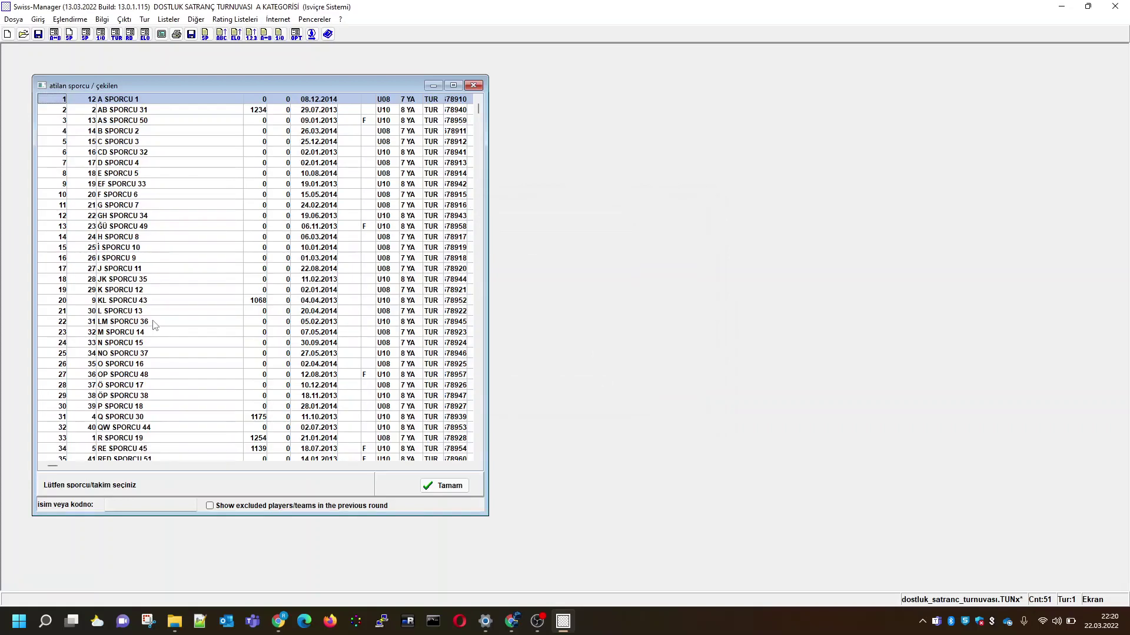
click(445, 486)
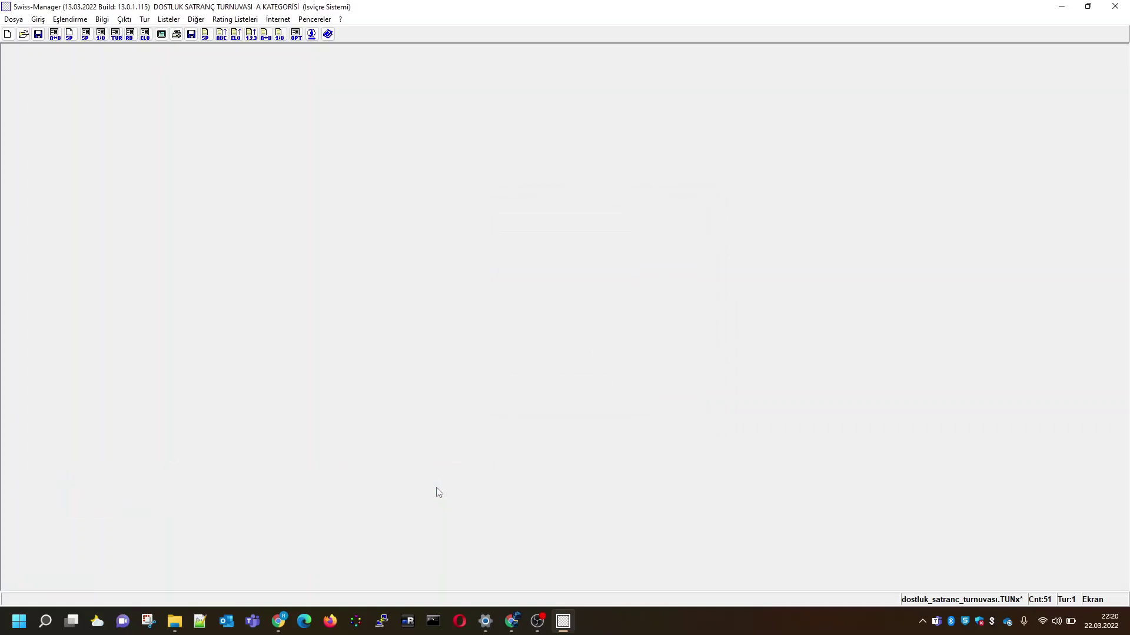
click(39, 34)
- Check the report of excluded players by round for the three updated players and close it
click(106, 23)
click(117, 95)
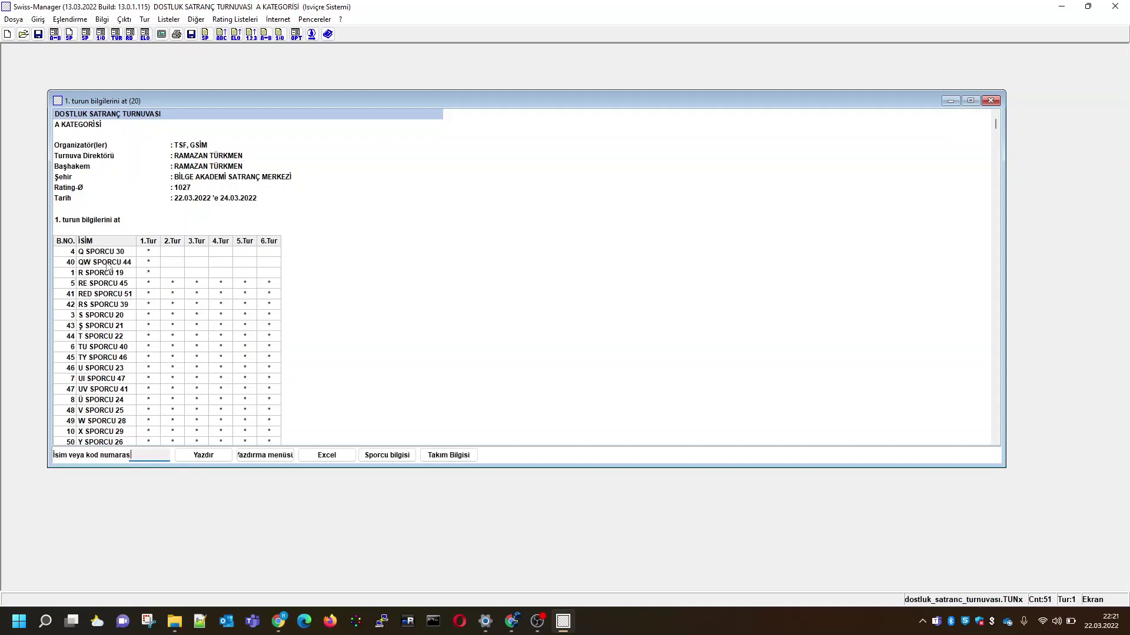
click(991, 101)
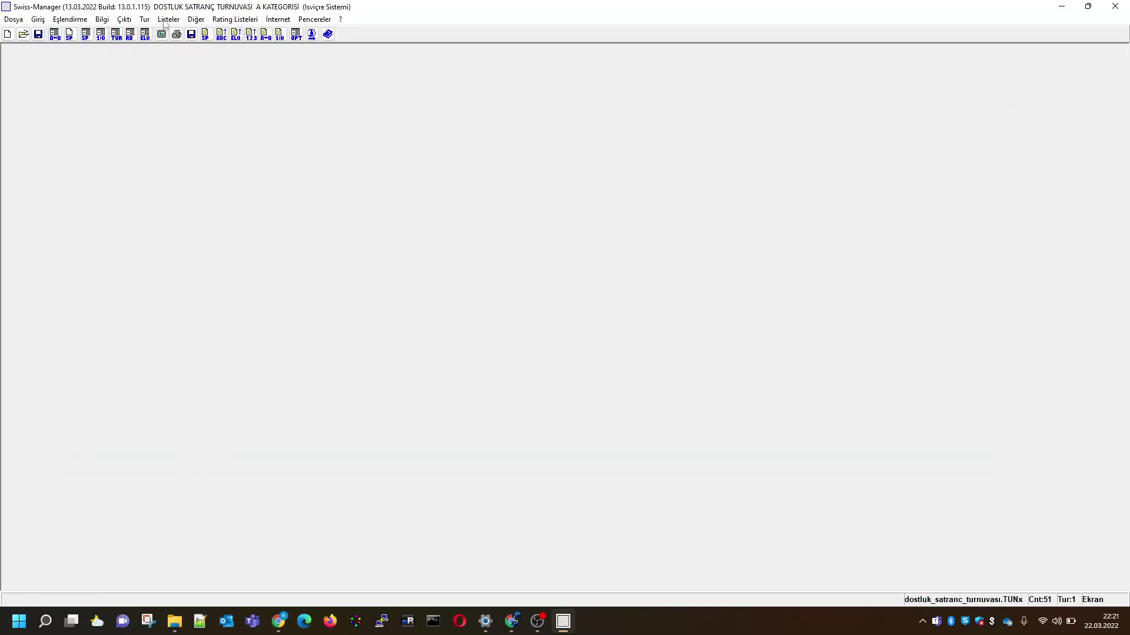
- Generate and accept the round 2 pairings with the local FIDE JaVaFo engine
click(79, 20)
click(79, 31)
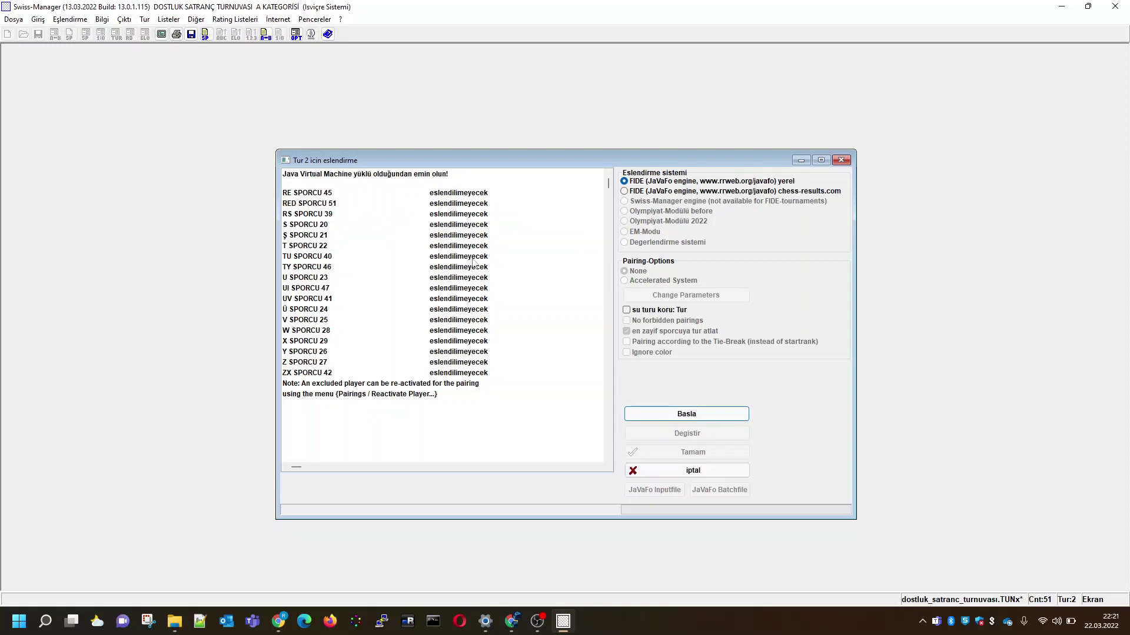
click(662, 415)
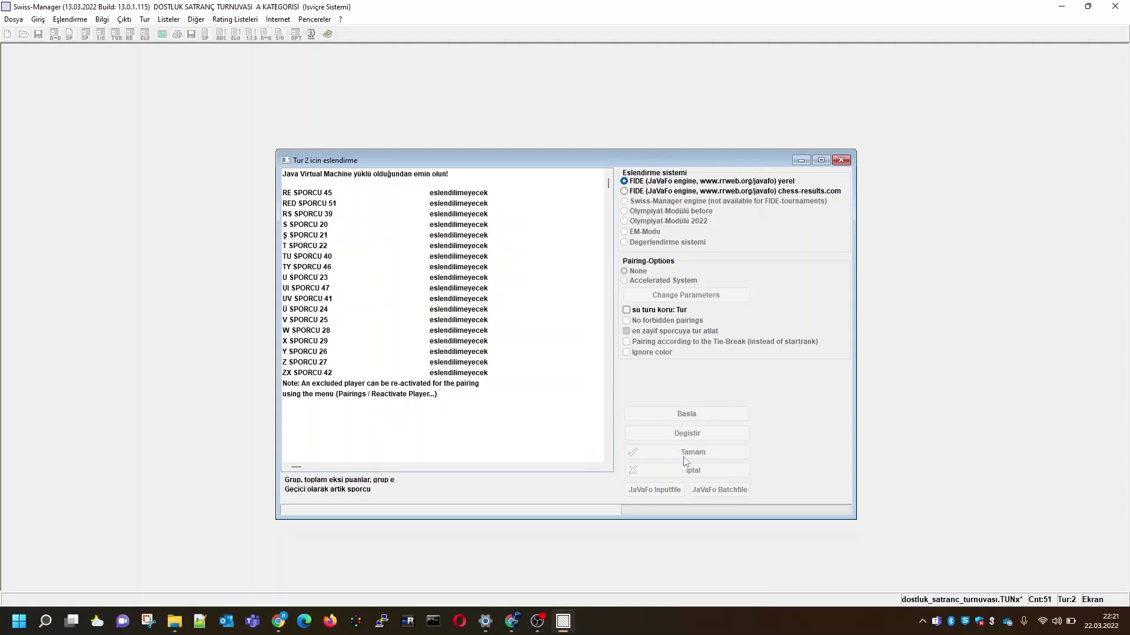
click(688, 459)
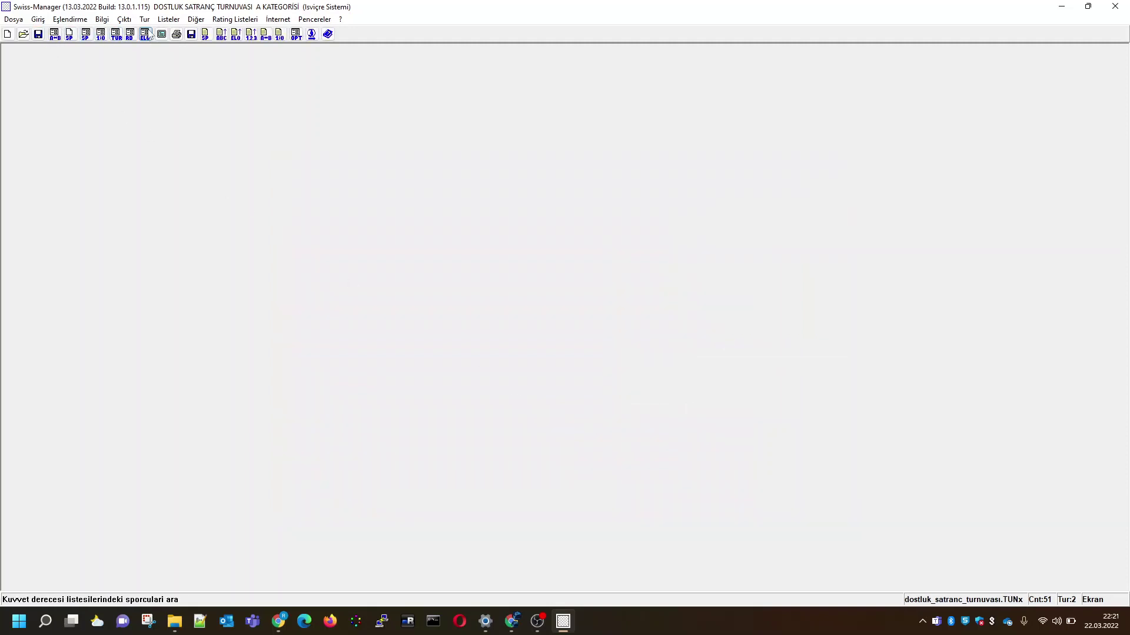
- Display the round 2 pairing list, check the last board and the bye entry, and close the list
click(145, 21)
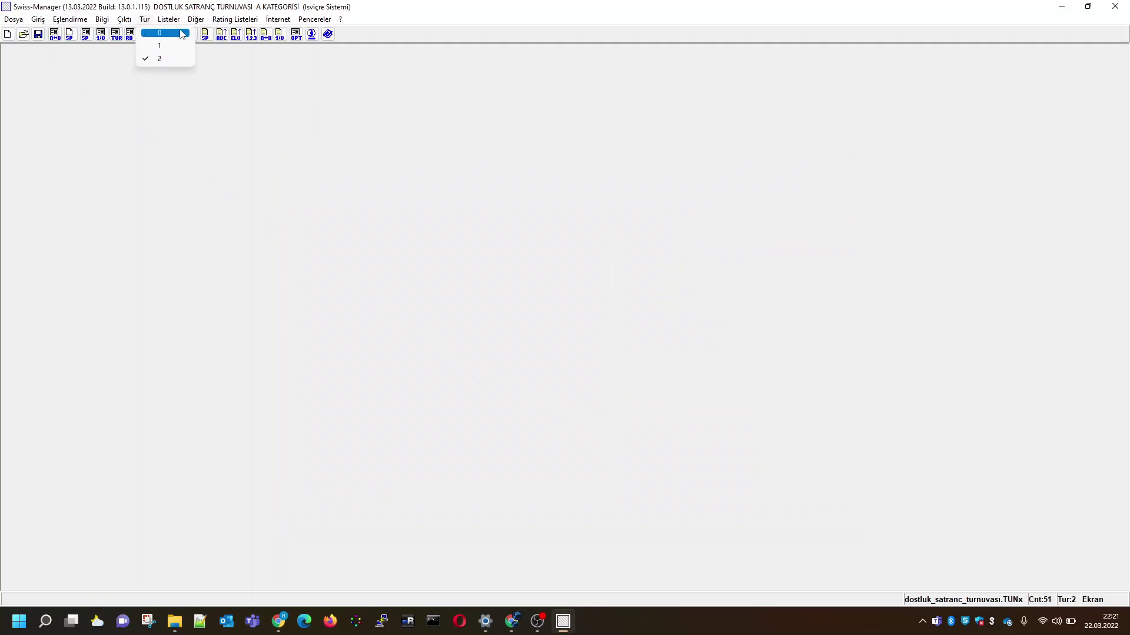
mouse_move(172, 23)
click(196, 91)
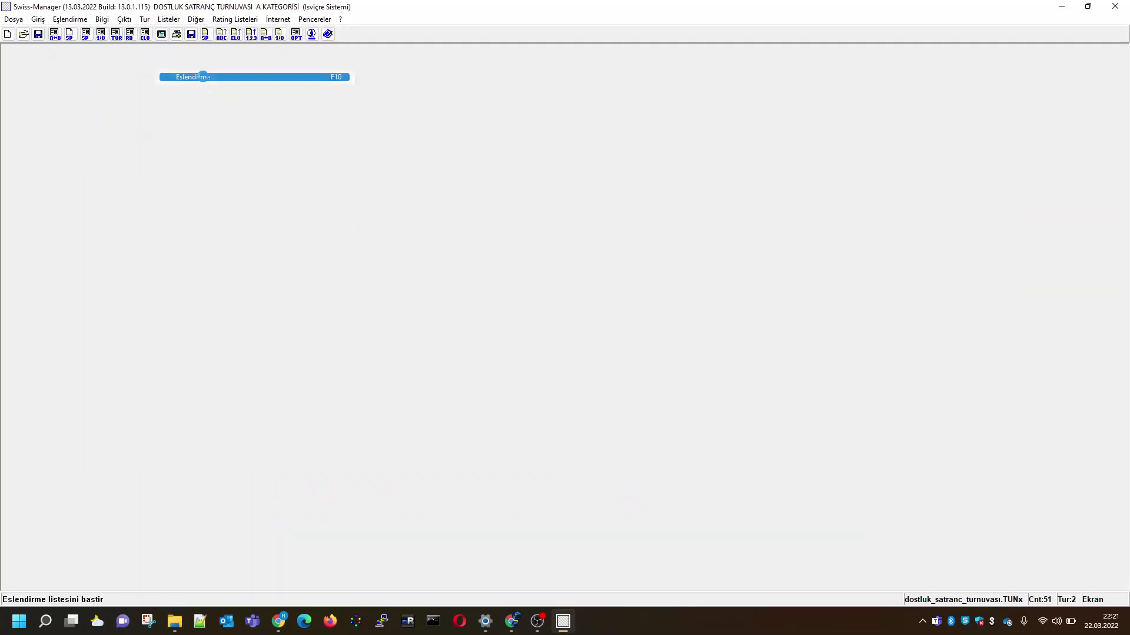
click(100, 445)
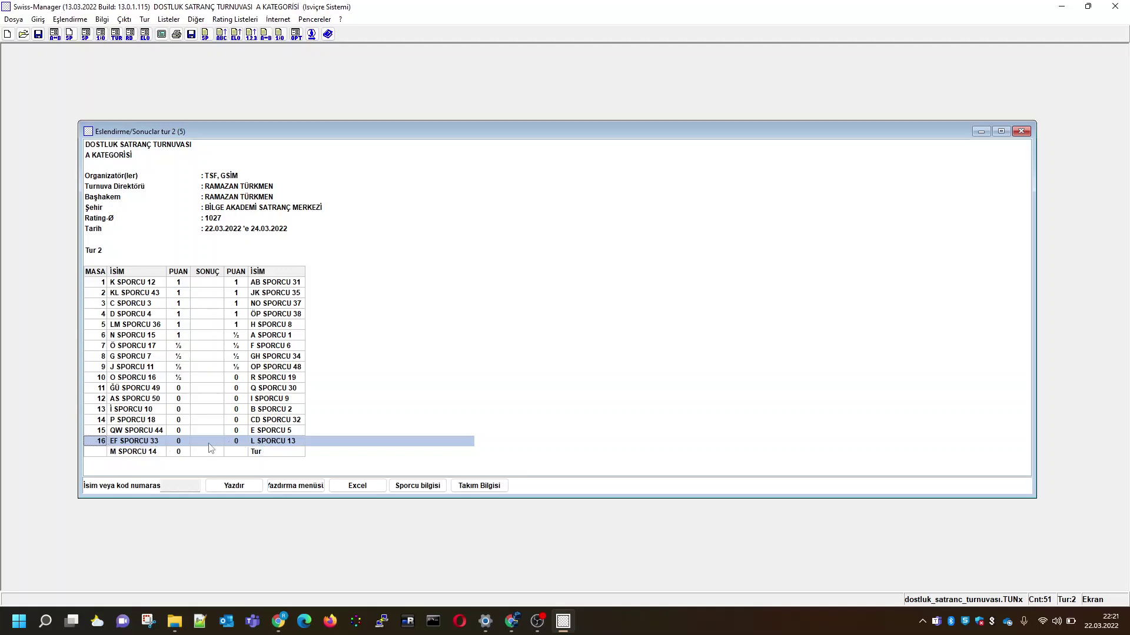
click(136, 453)
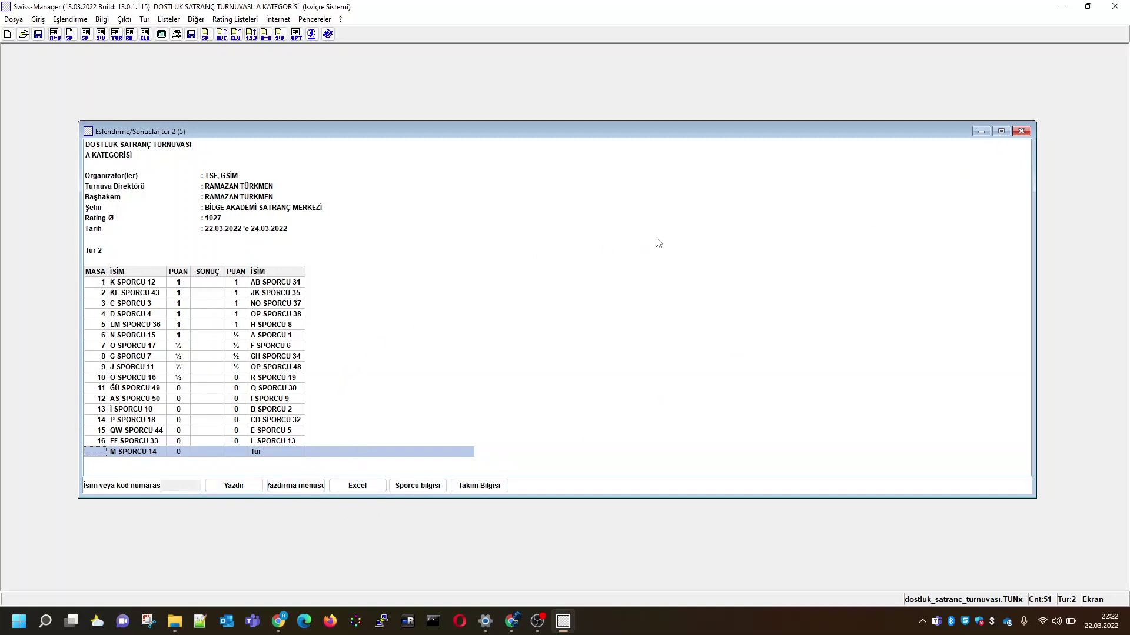
click(1025, 134)
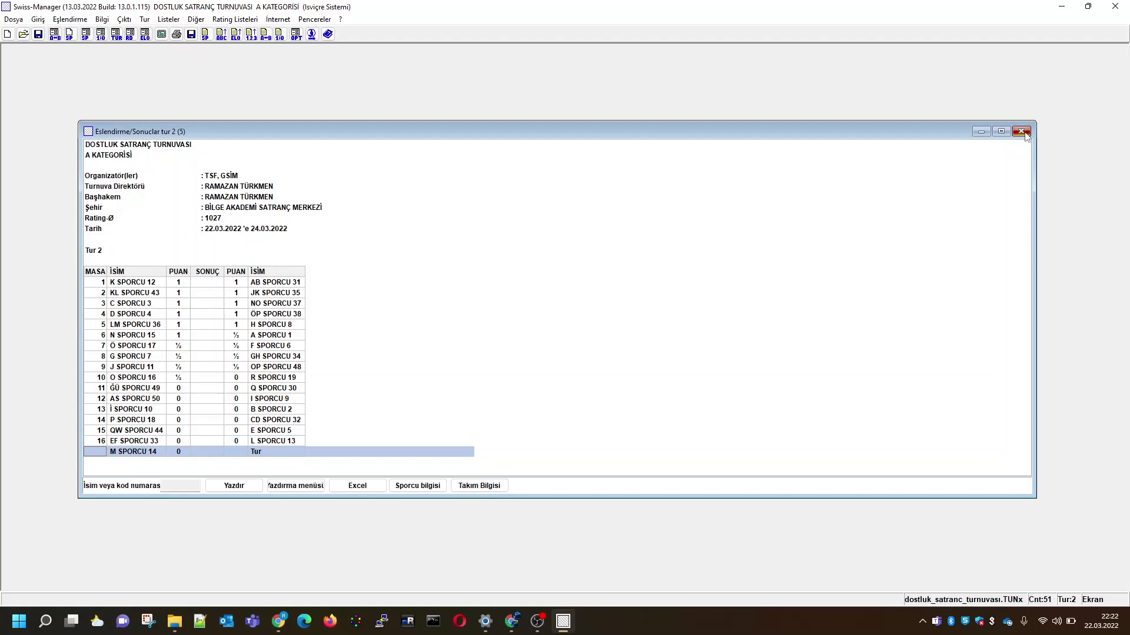